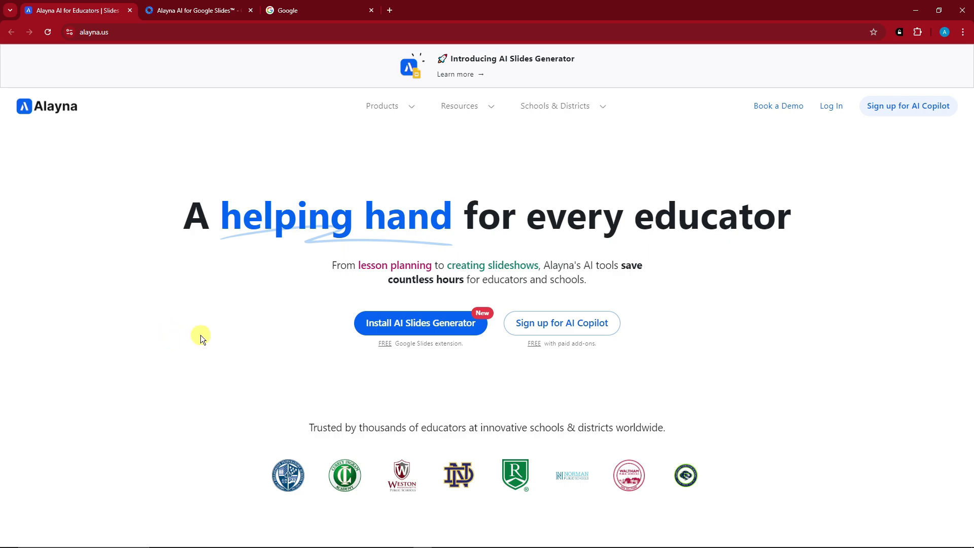
scroll(209, 324, down, 2)
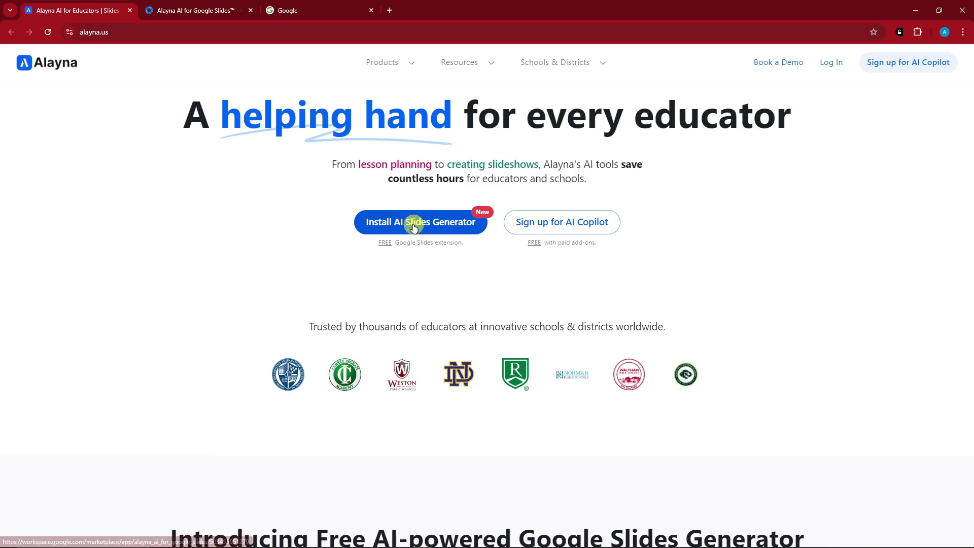
scroll(270, 223, down, 5)
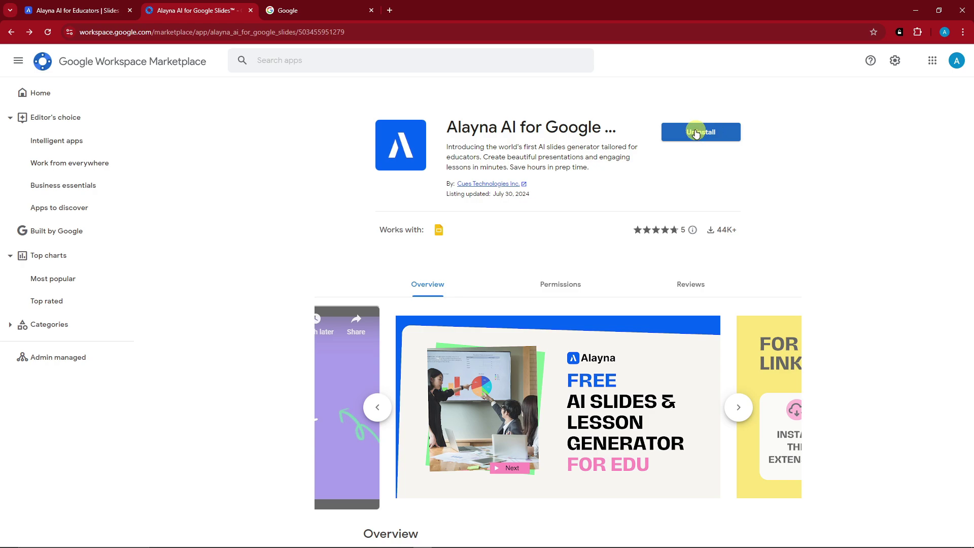
Switch to Google Slides and create a new blank presentation
click(933, 61)
scroll(879, 213, down, 10)
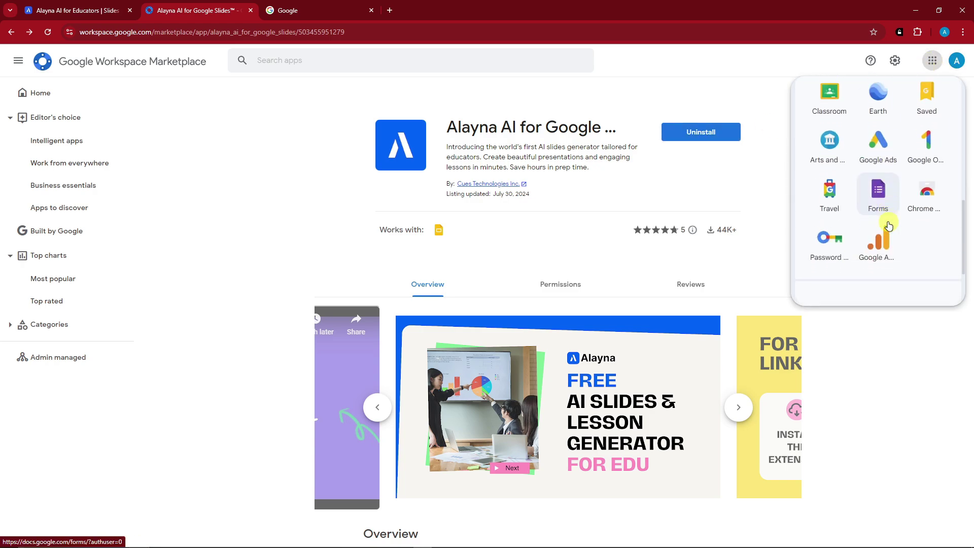
scroll(893, 198, up, 4)
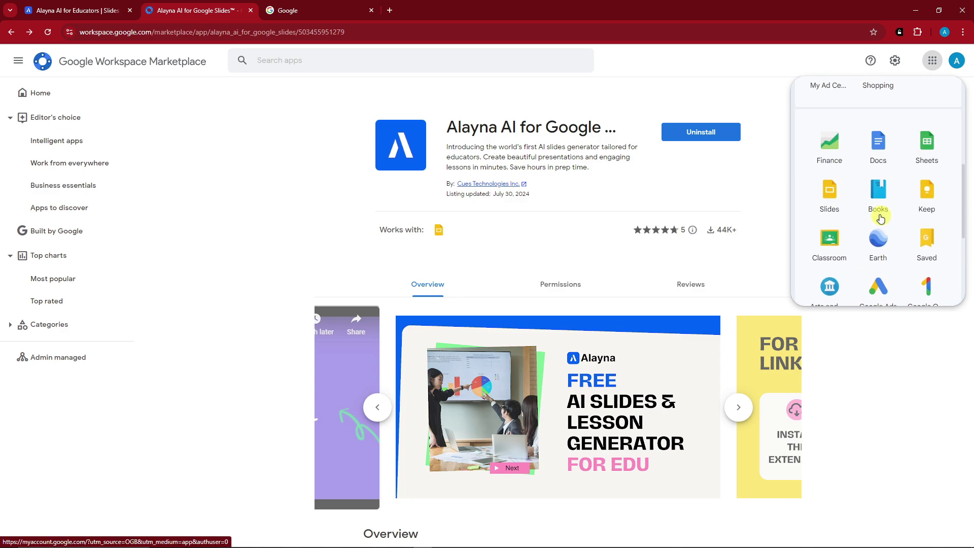
click(832, 195)
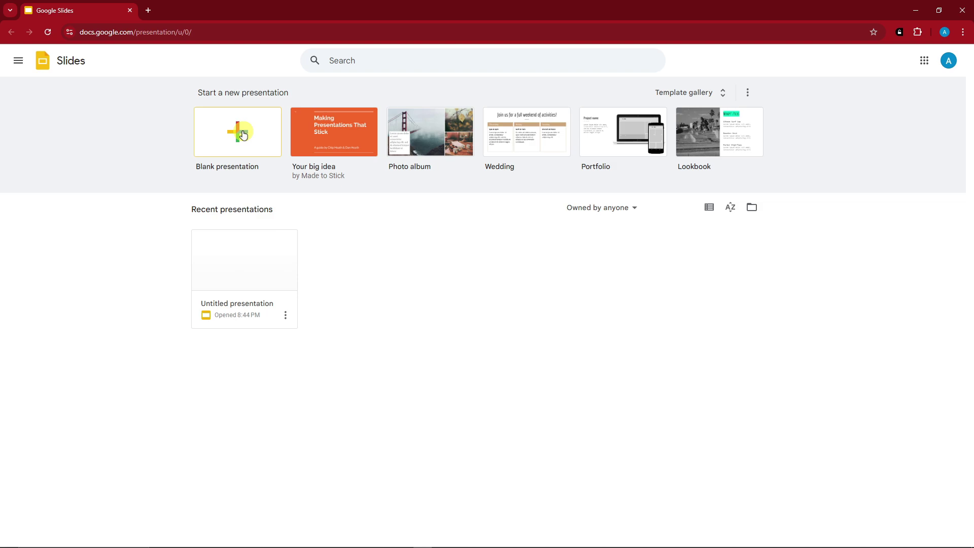
click(243, 135)
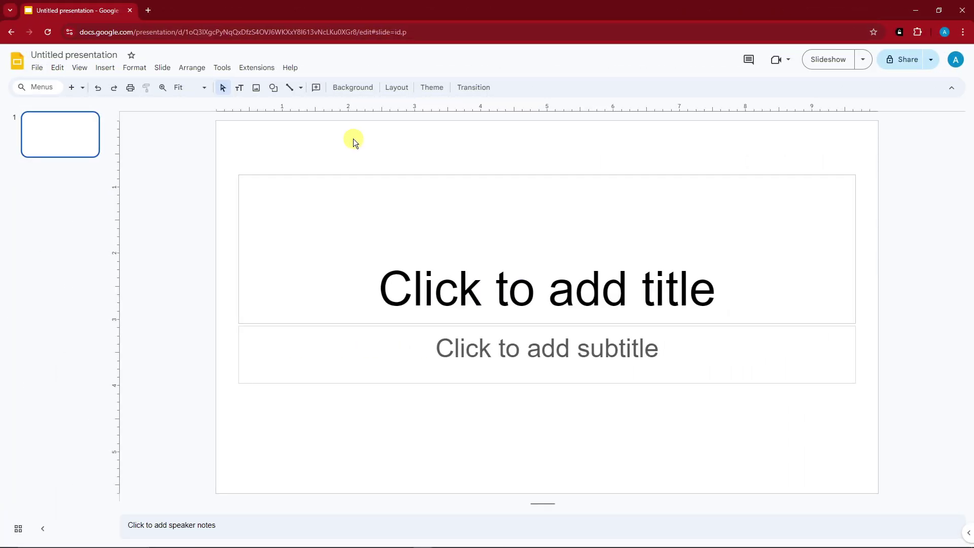
Launch the Alayna AI for Google Slides add-on to create a presentation with it
click(261, 68)
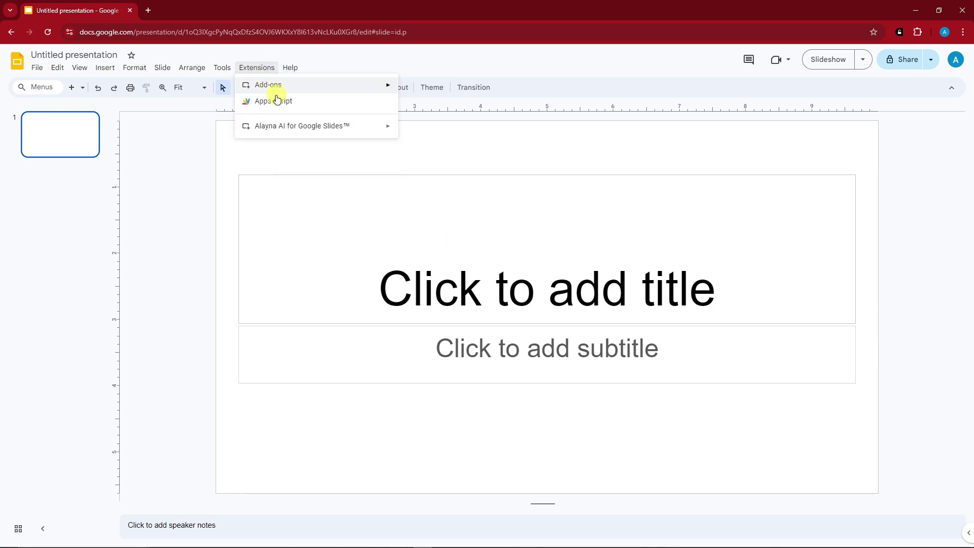
mouse_move(299, 127)
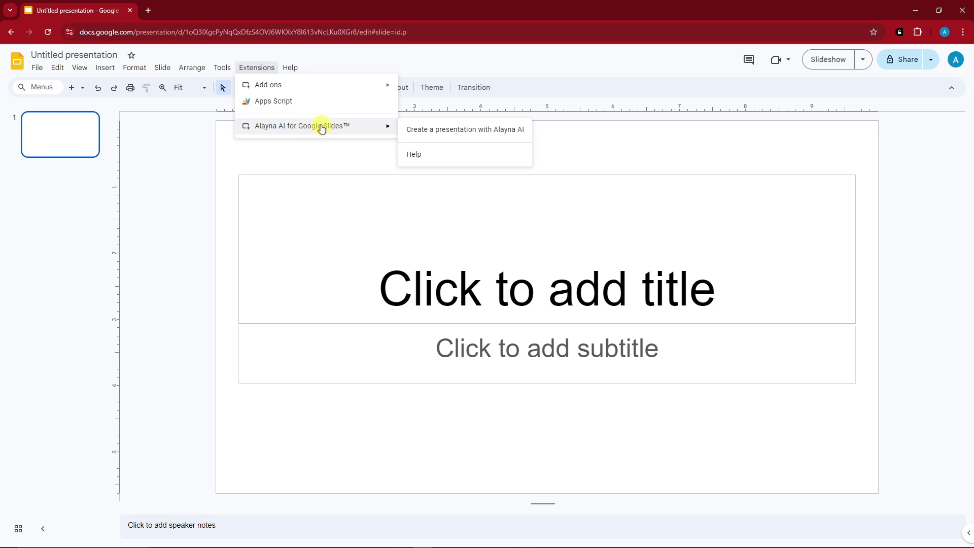
click(442, 130)
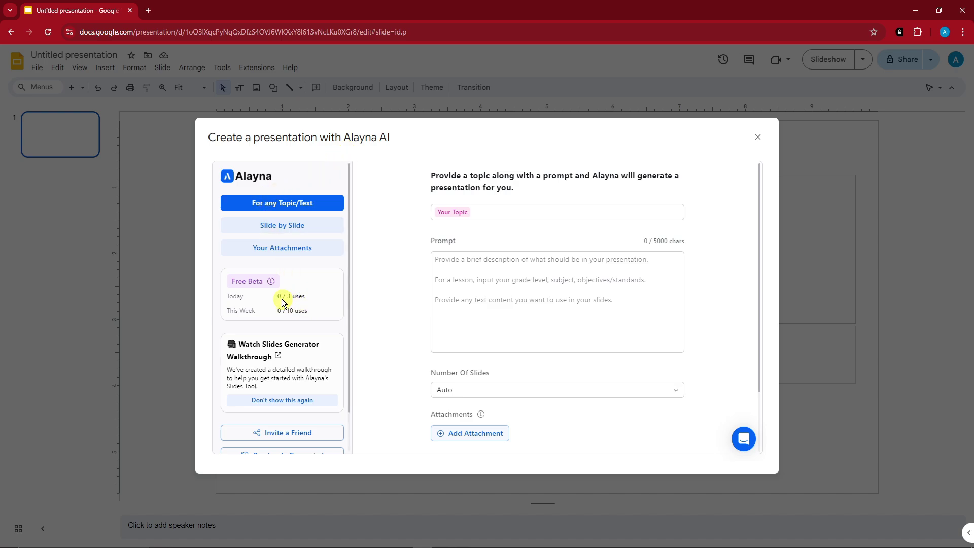
Examine Alayna's generation modes, free beta usage limits, walkthrough link and access to previously generated presentations
mouse_move(271, 283)
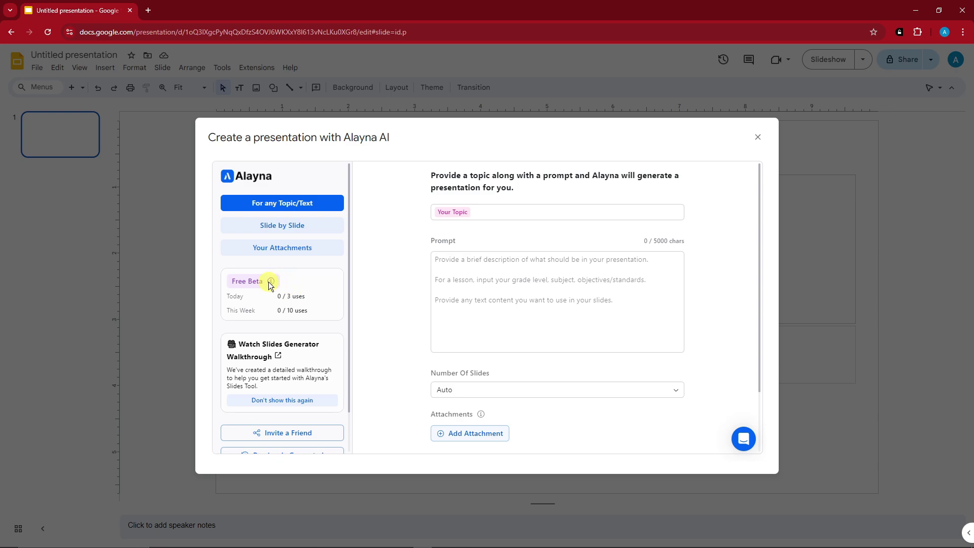
scroll(325, 300, down, 2)
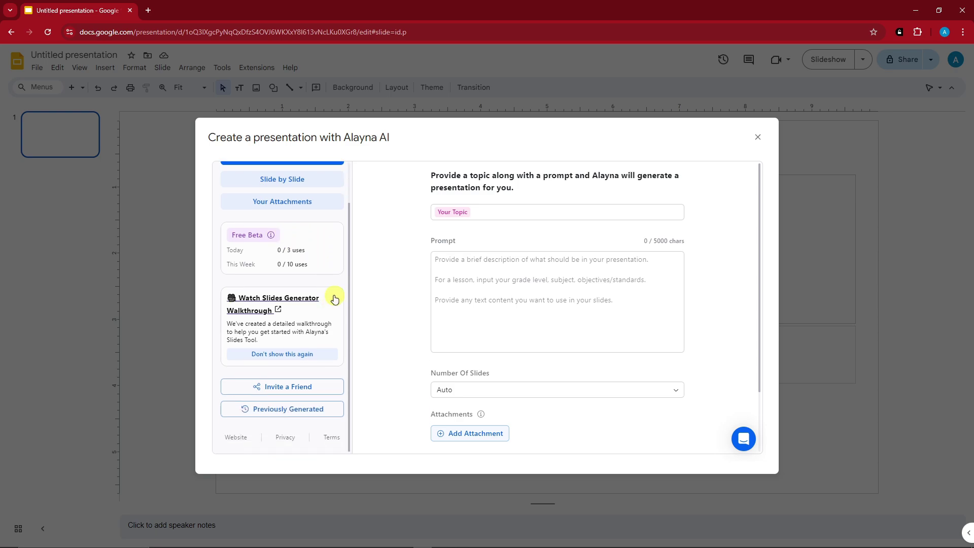
scroll(324, 293, up, 2)
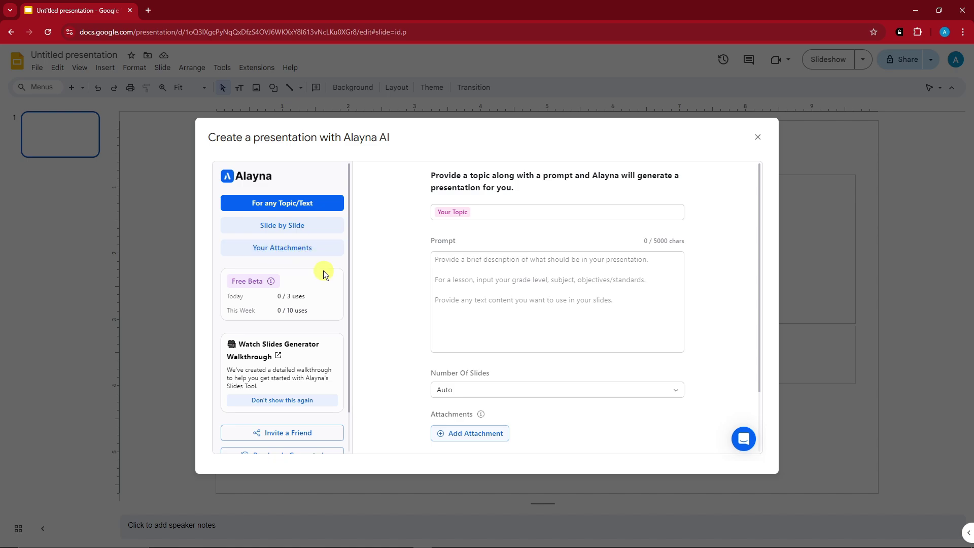
scroll(334, 288, down, 1)
scroll(334, 288, up, 1)
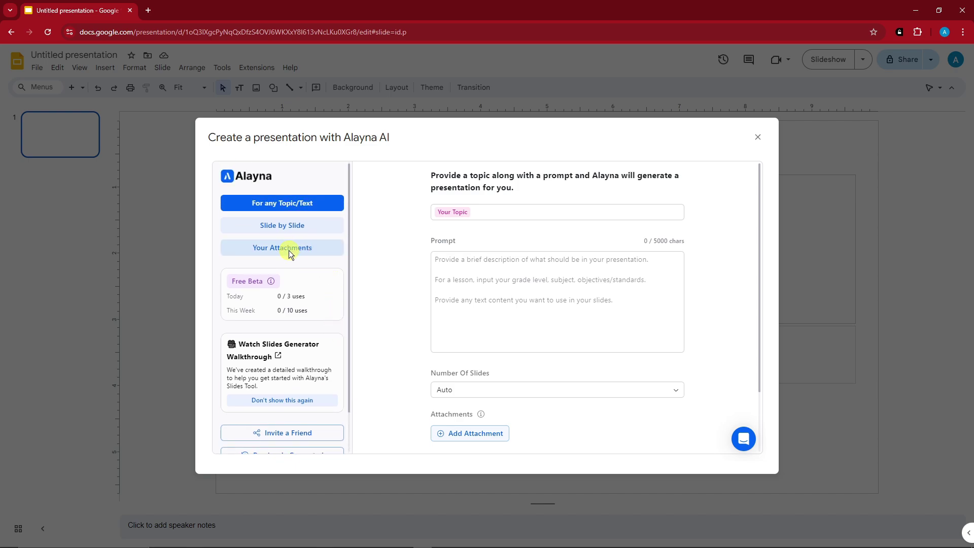
scroll(291, 254, down, 2)
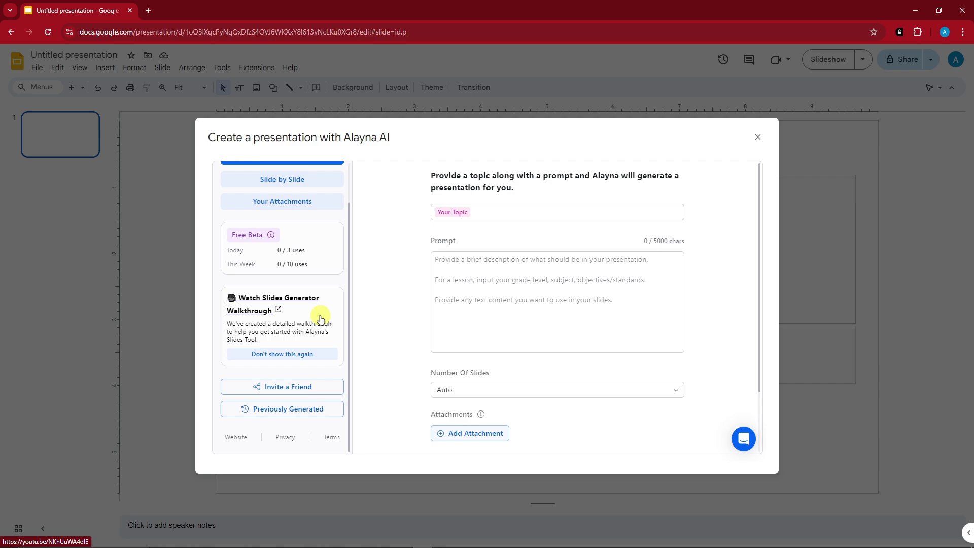
scroll(325, 322, up, 2)
scroll(329, 322, down, 2)
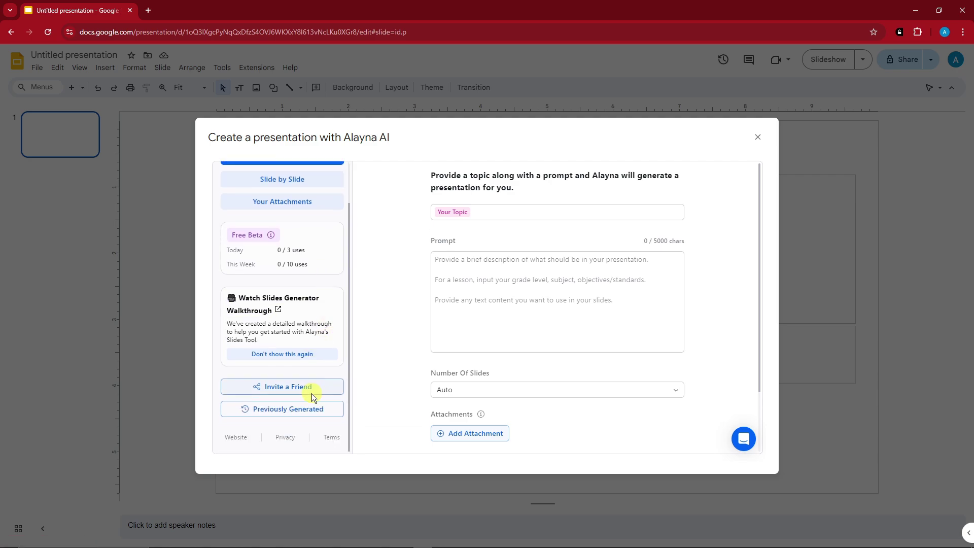
scroll(289, 397, up, 2)
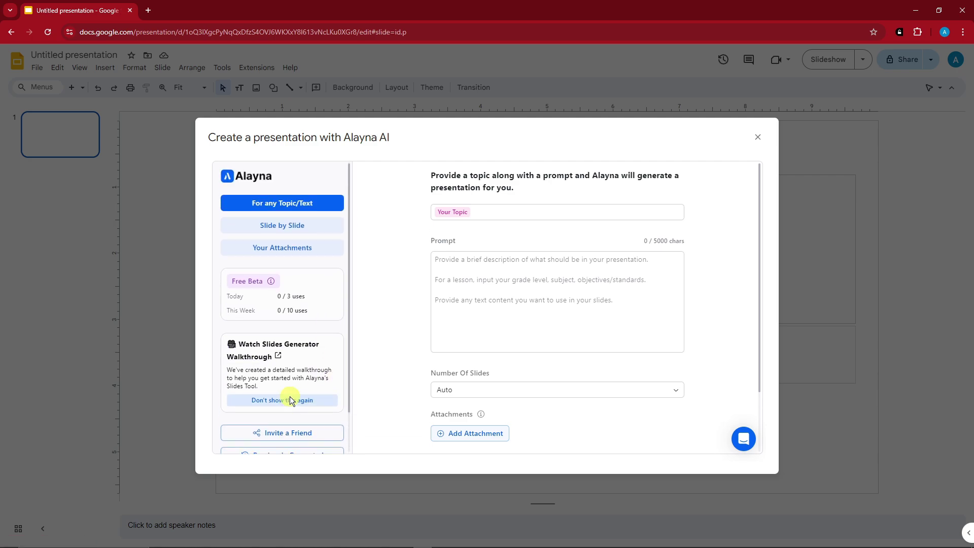
scroll(290, 397, down, 2)
scroll(309, 412, up, 2)
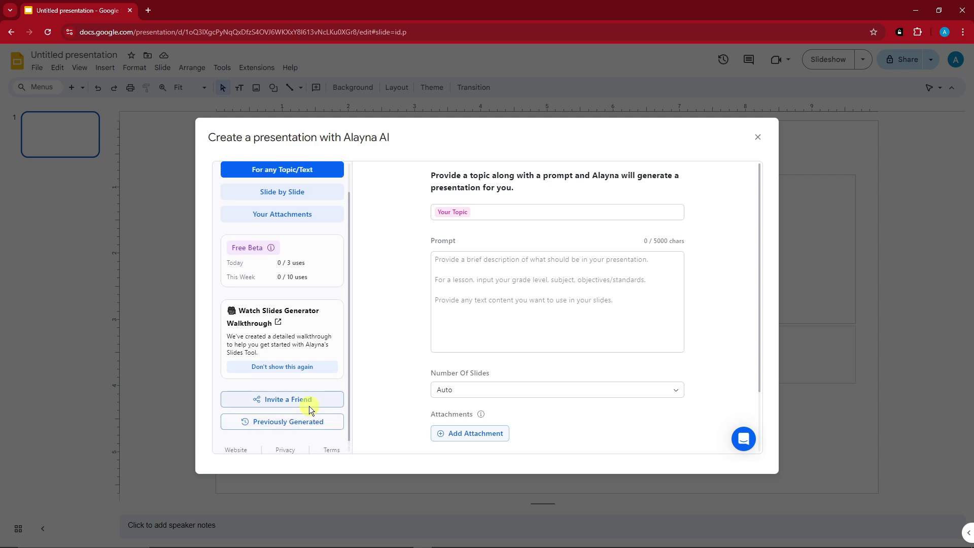
Enter "Greenhouse Effect" as the presentation topic
click(471, 213)
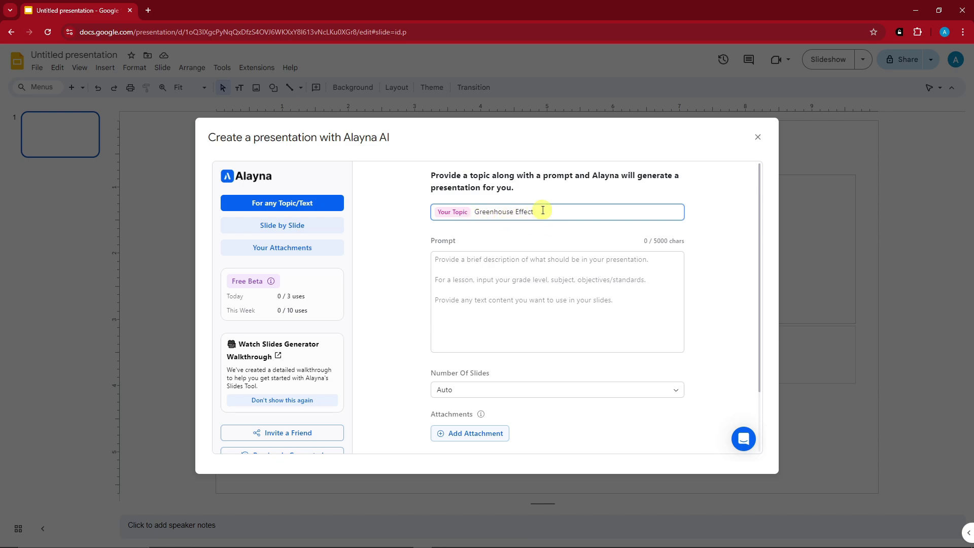
drag(539, 212, 469, 207)
click(413, 212)
Copy the full Grade 5 climate change slideshow prompt from the Notepad note into Alayna's prompt field
click(477, 283)
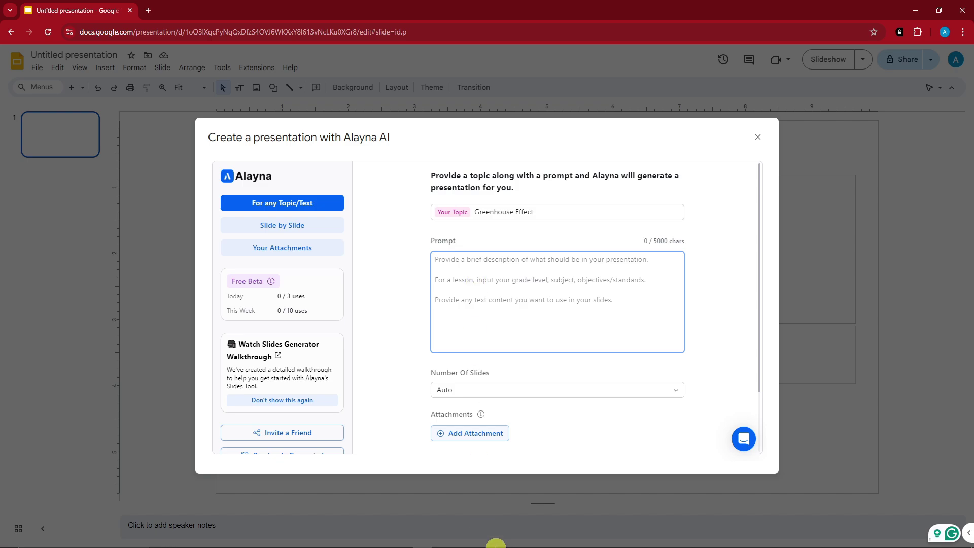
click(385, 540)
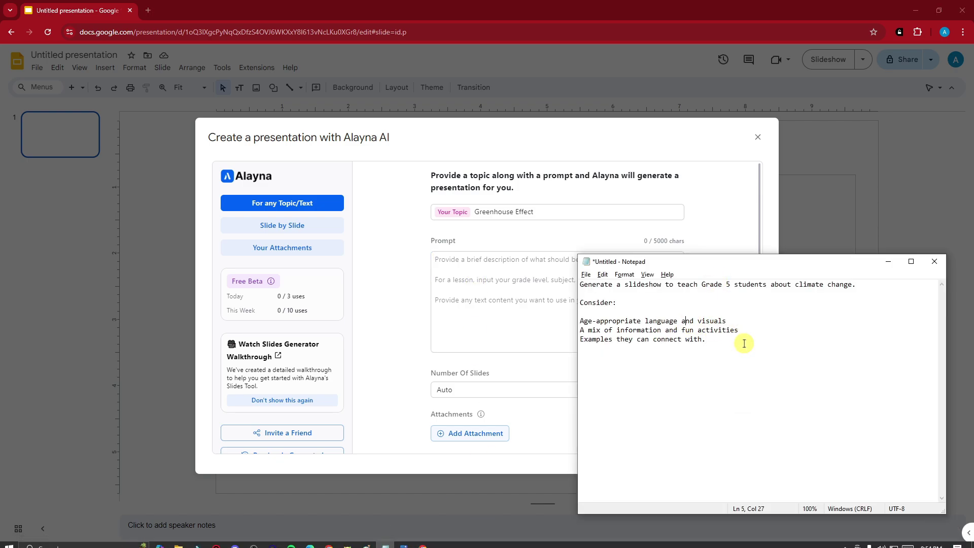
drag(741, 340, 428, 289)
key(ctrl+c)
click(522, 290)
key(ctrl+v)
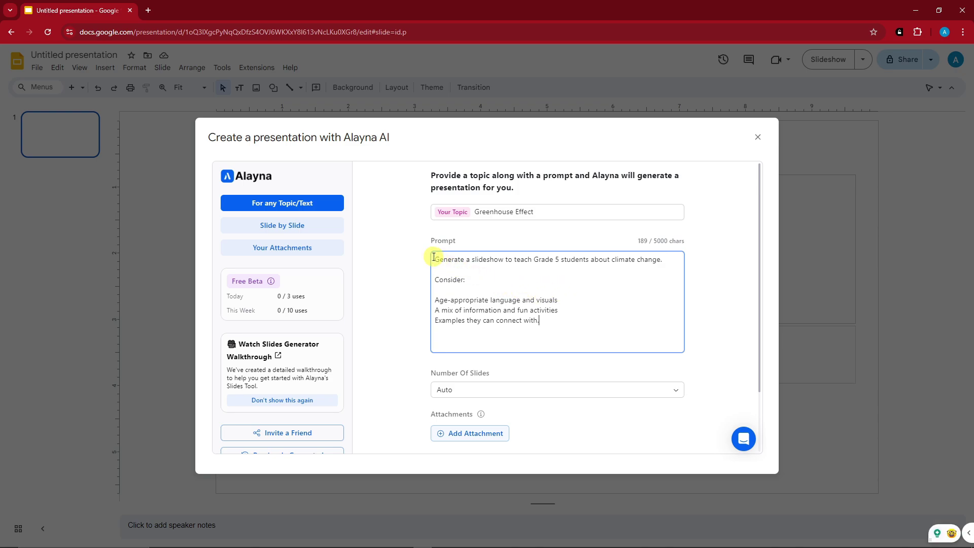
Review the pasted prompt and delete the period after "Examples they can connect with"
drag(434, 256, 564, 316)
click(562, 320)
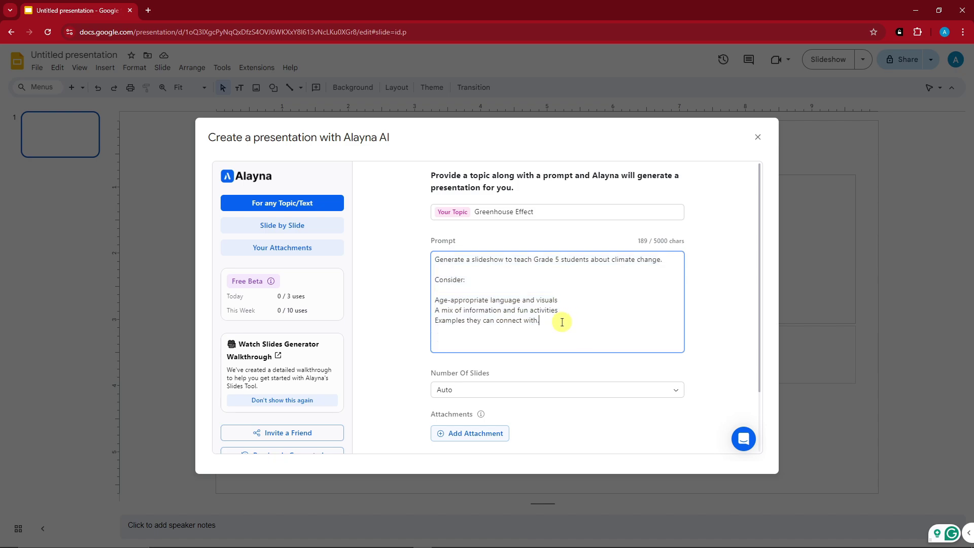
drag(435, 259, 620, 266)
click(569, 259)
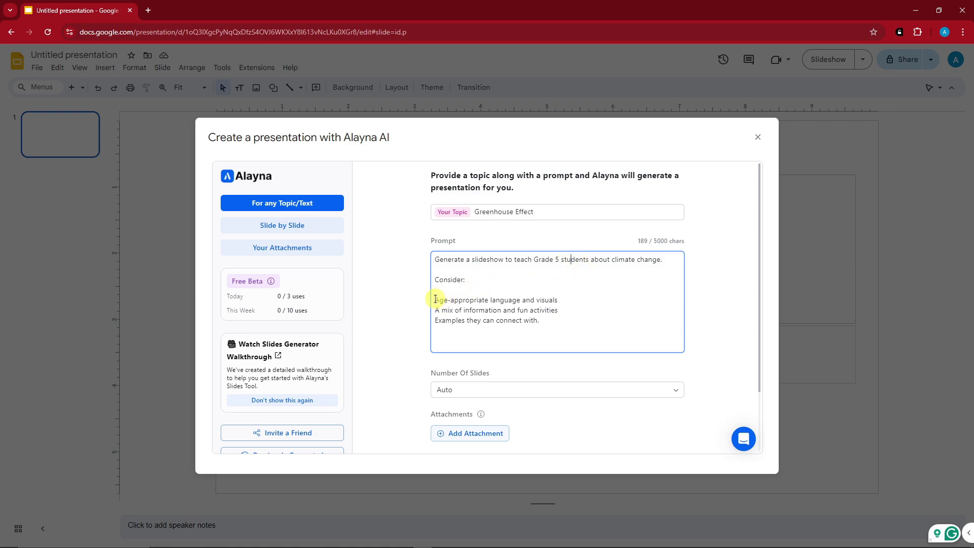
drag(434, 299, 538, 316)
click(563, 318)
key(BackSpace)
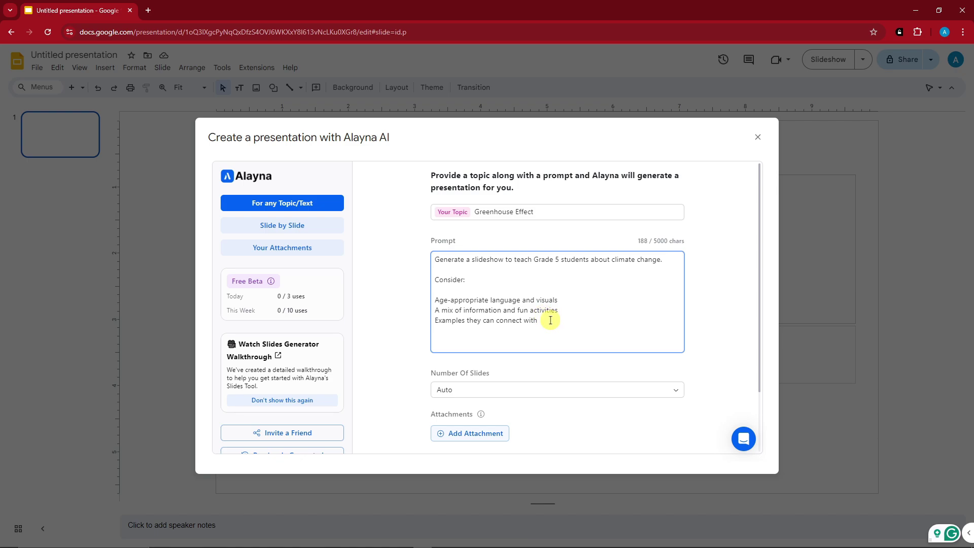
Examine the number-of-slides setting and the available attachment sources without adding an attachment
scroll(568, 322, down, 2)
click(571, 313)
click(571, 313)
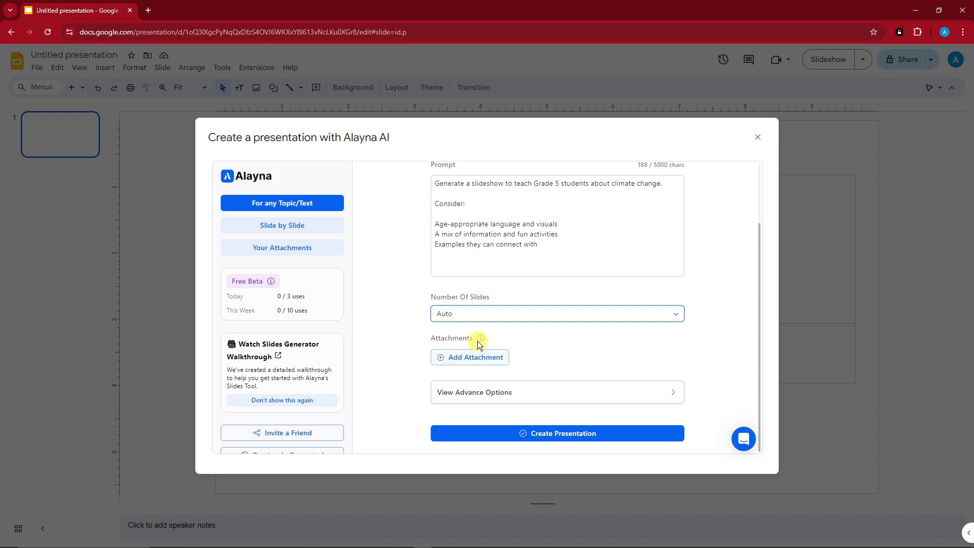
click(449, 356)
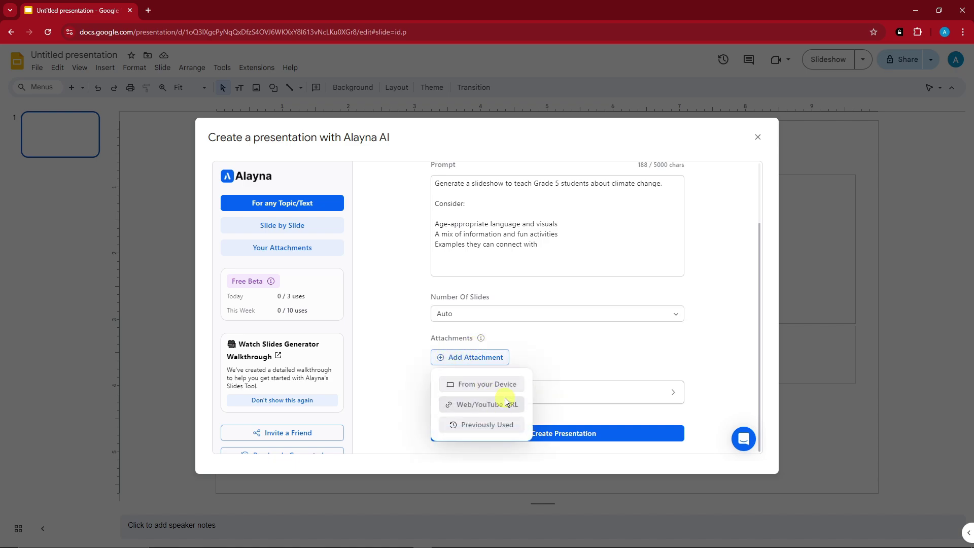
click(562, 348)
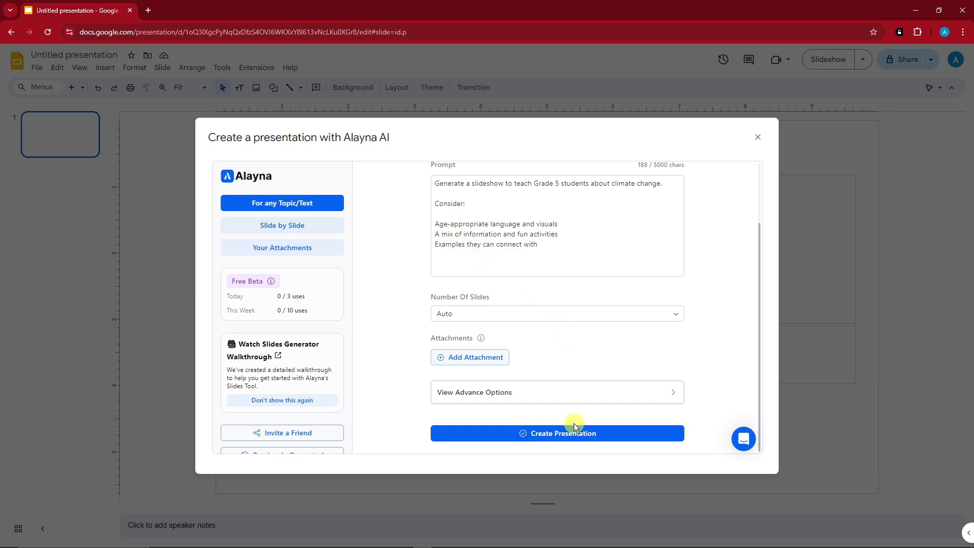
Expand the advanced options and turn on copyright-free images, AI-generated images and speaker notes
click(595, 392)
scroll(544, 330, down, 3)
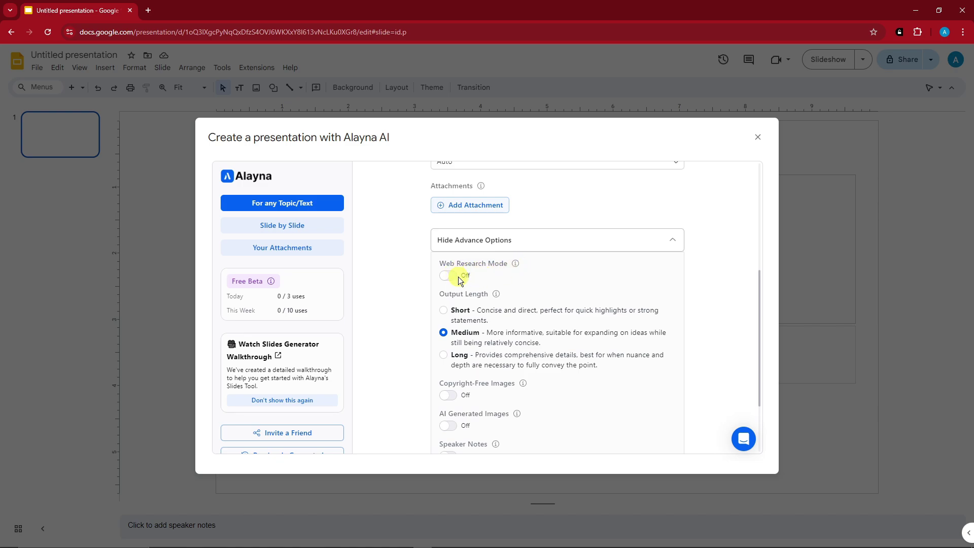
scroll(480, 291, down, 1)
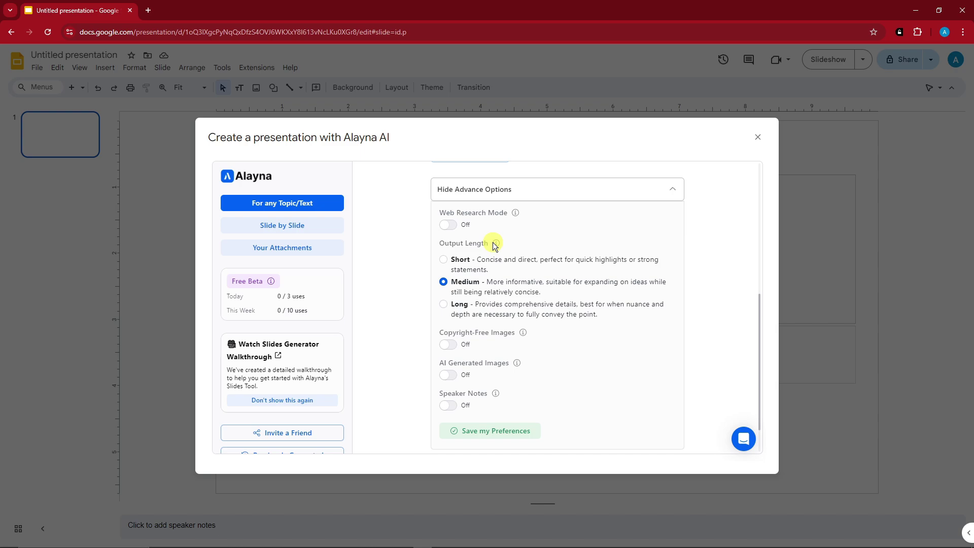
scroll(495, 299, down, 1)
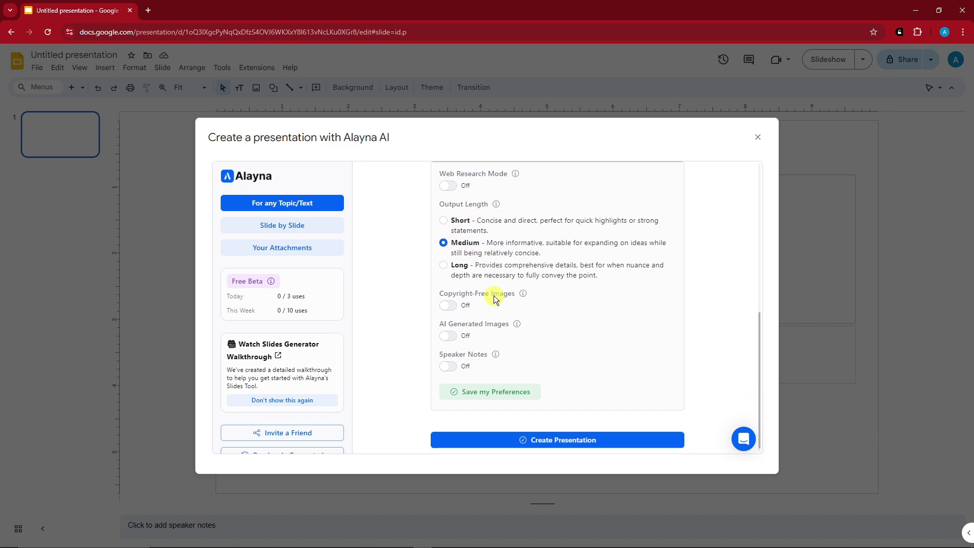
click(449, 299)
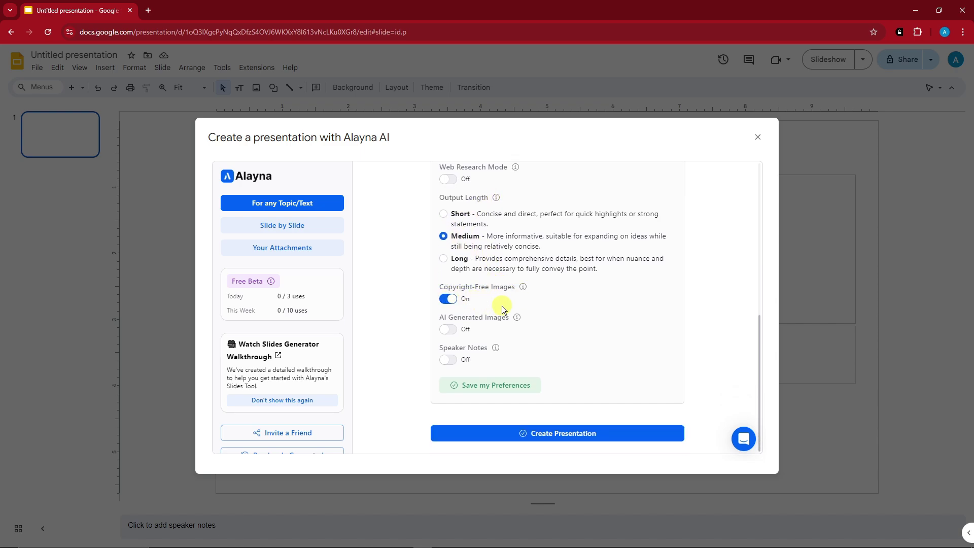
click(449, 330)
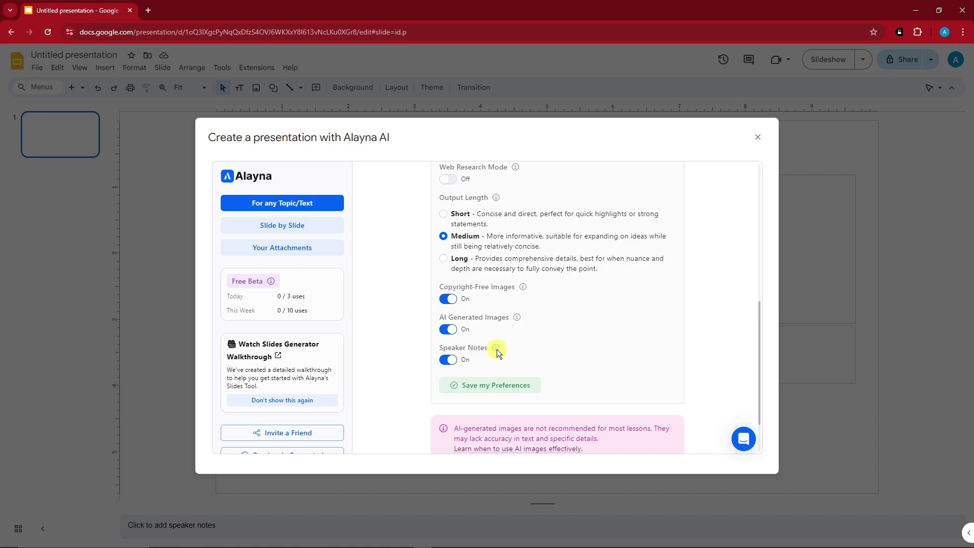
mouse_move(495, 348)
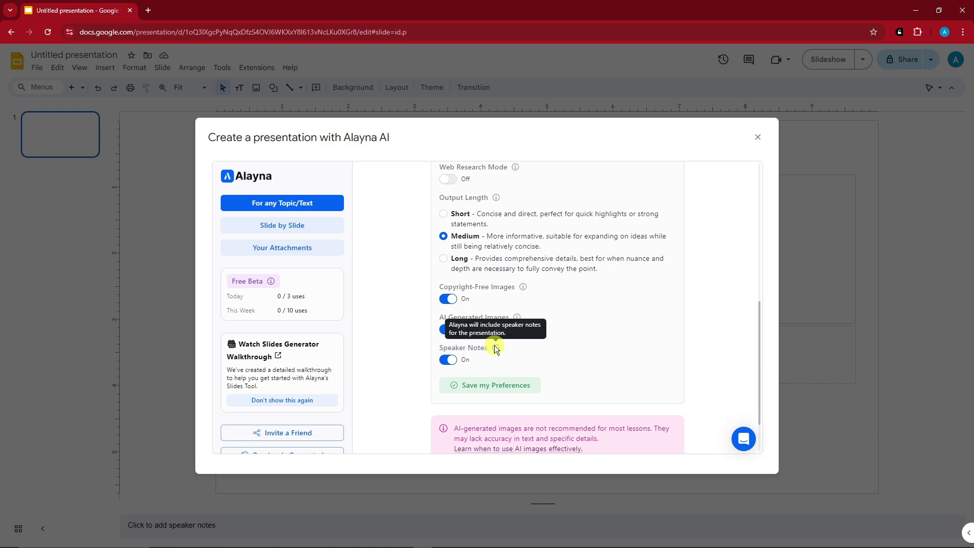
Read the tip about AI-generated images and switch the AI-generated images option off
scroll(547, 357, down, 2)
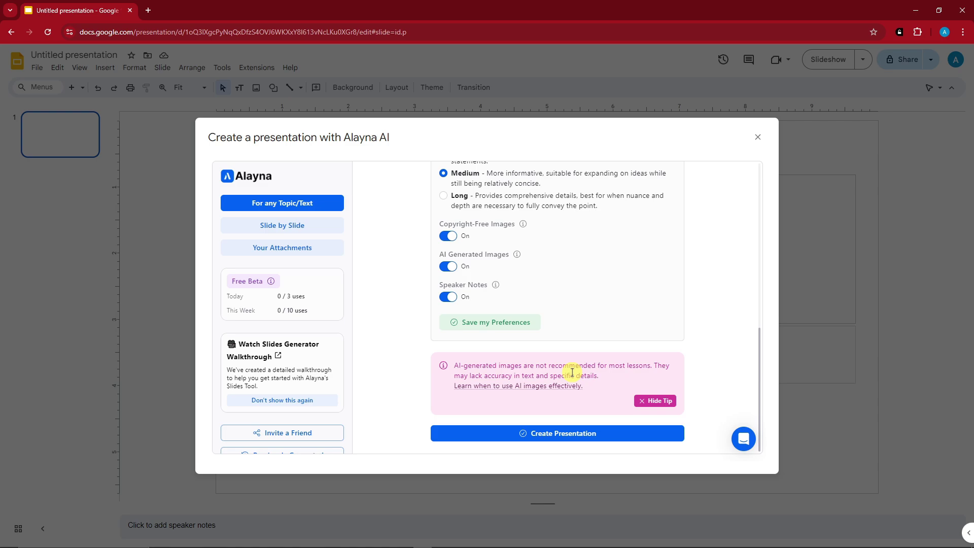
mouse_move(517, 257)
click(448, 267)
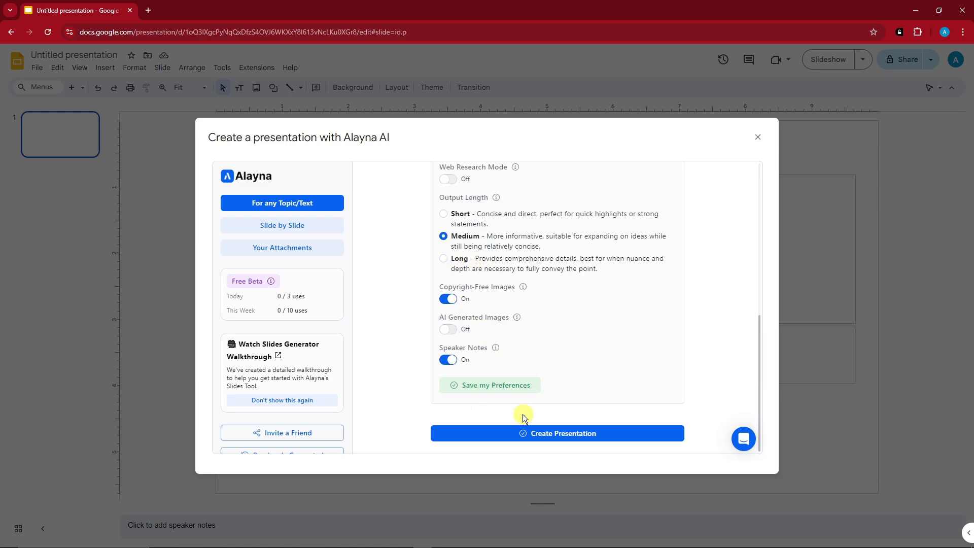
click(448, 331)
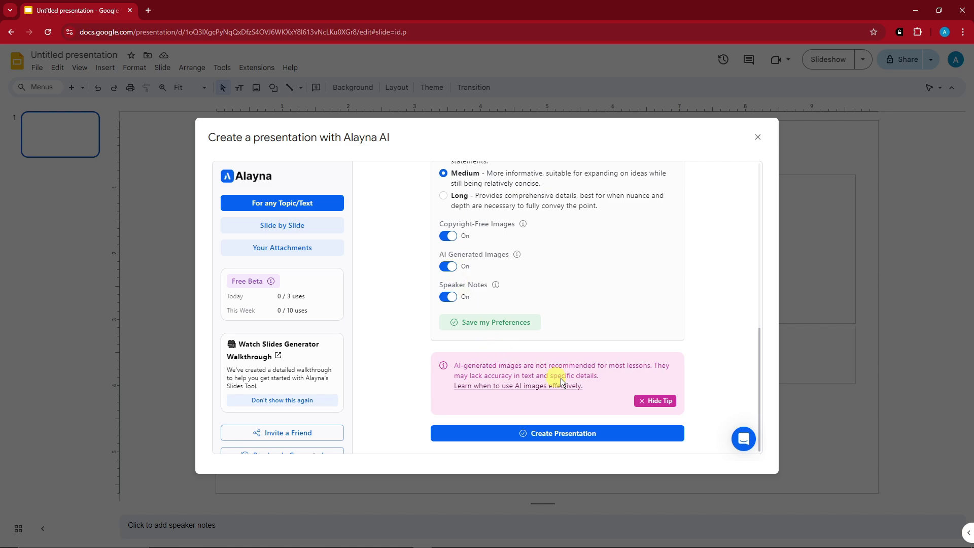
click(450, 267)
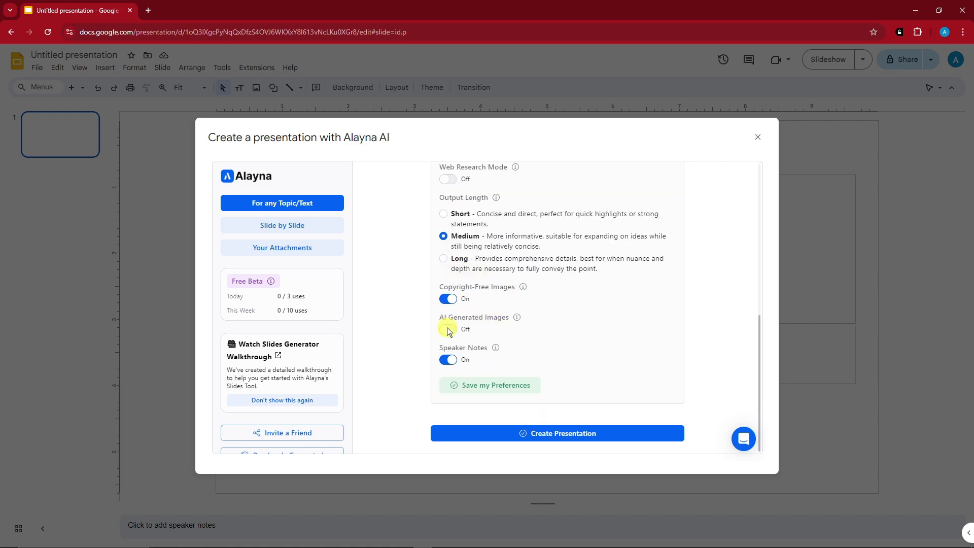
Submit the presentation settings and browse the available presentation themes
click(554, 432)
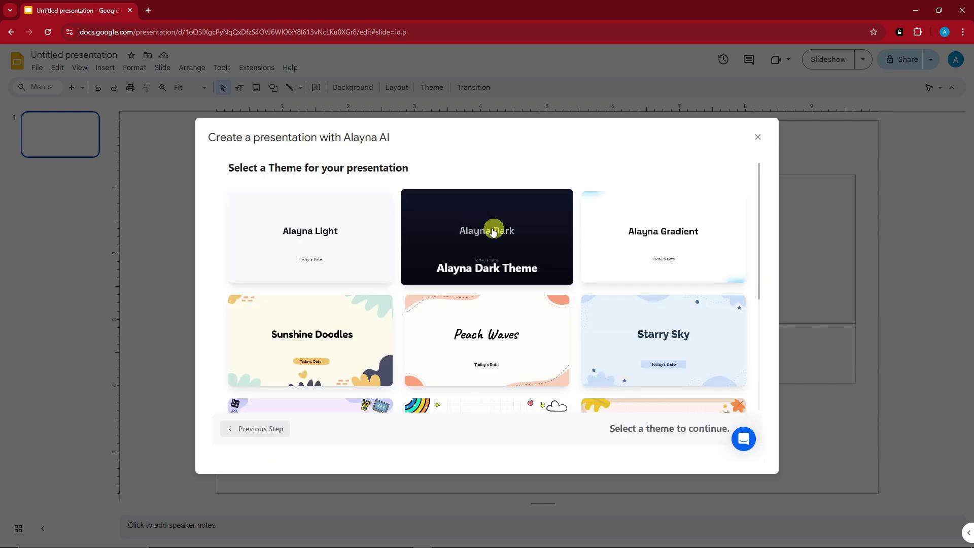
scroll(483, 236, down, 1)
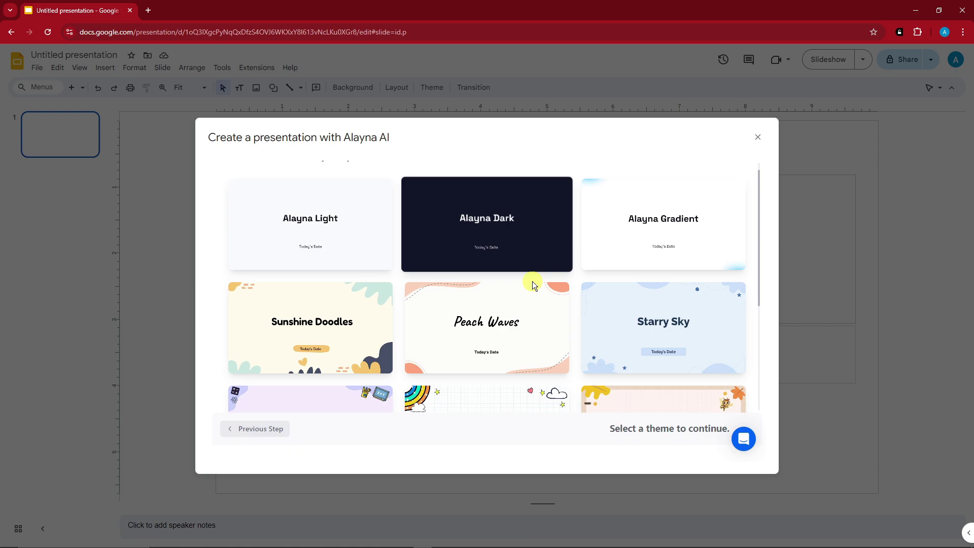